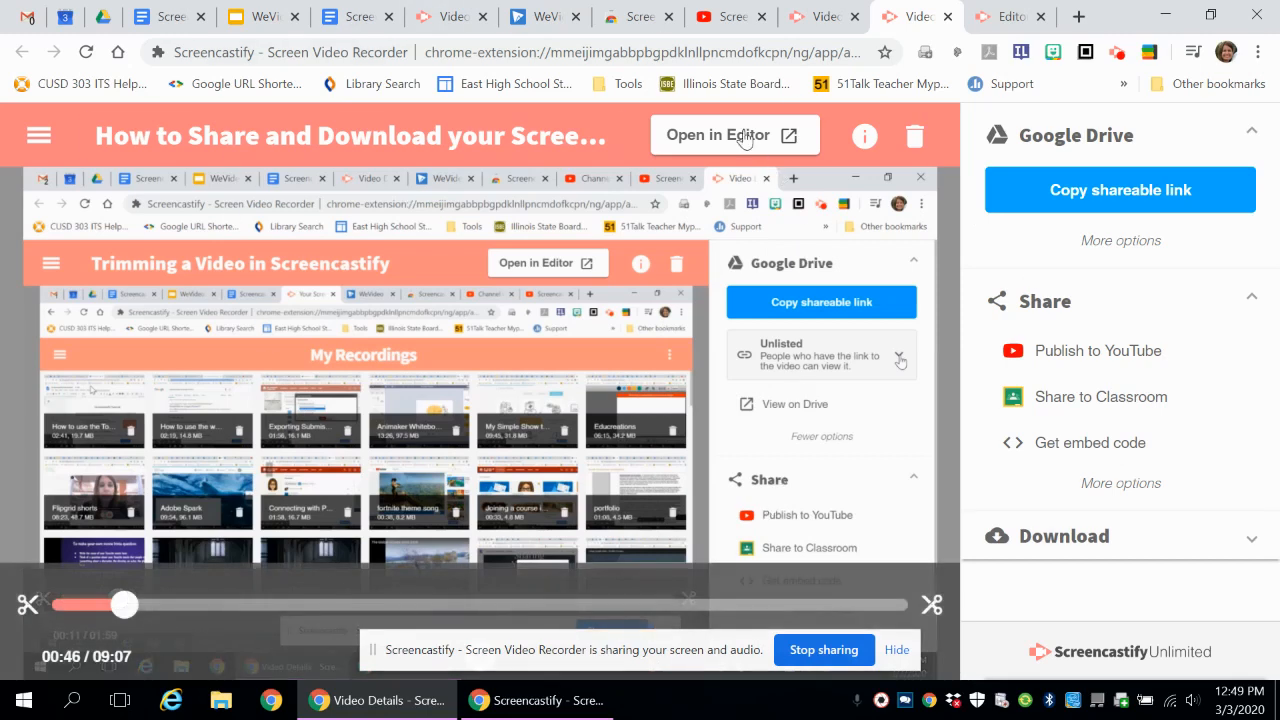
- Switch to the open Screencastify Editor project and hide the screen-sharing notice covering the timeline
left_click(1020, 27)
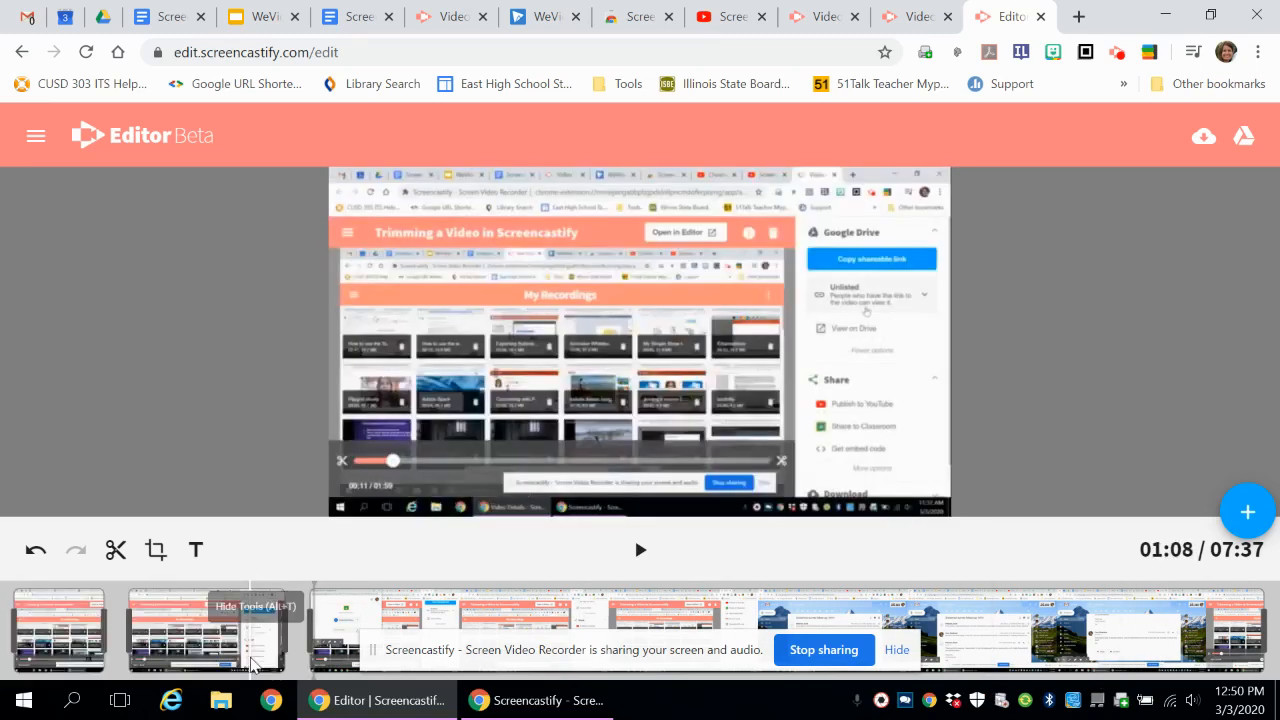
left_click(897, 652)
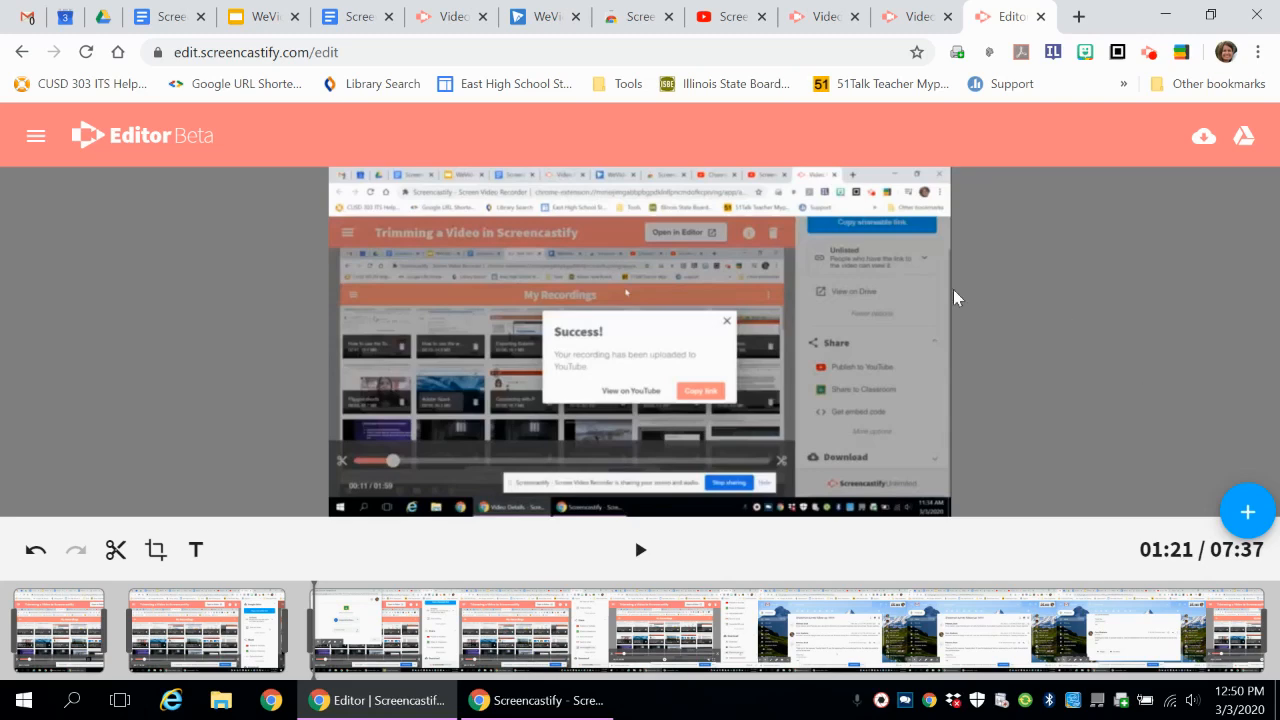
- Locate the start of the unwanted section in the long third clip and split the clip at 04:18
left_click(640, 550)
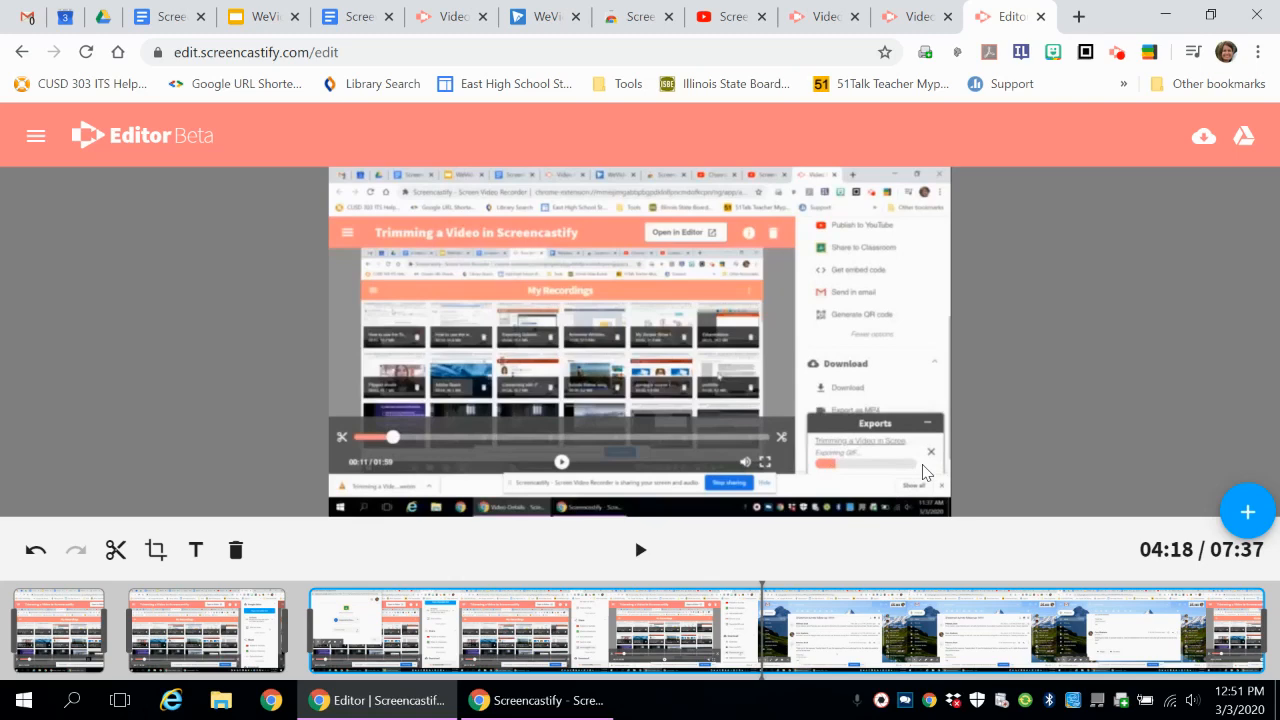
left_click(758, 620)
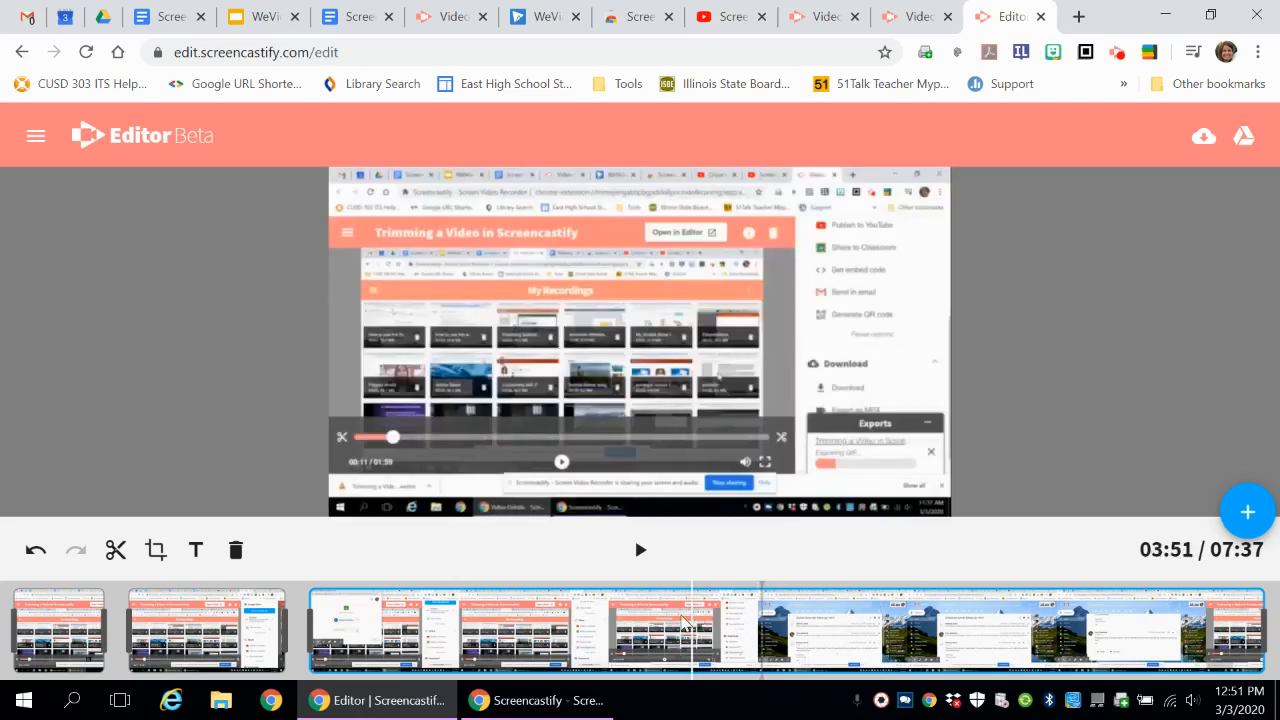
left_click(645, 624)
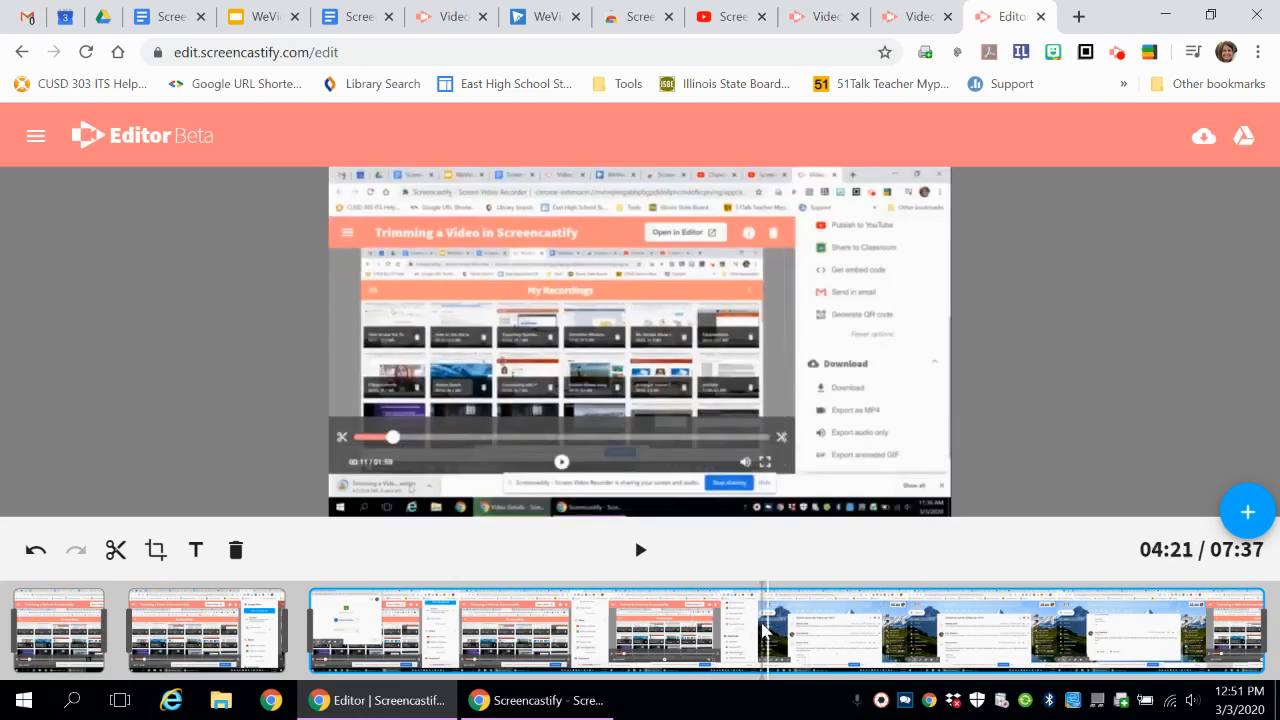
left_click(762, 628)
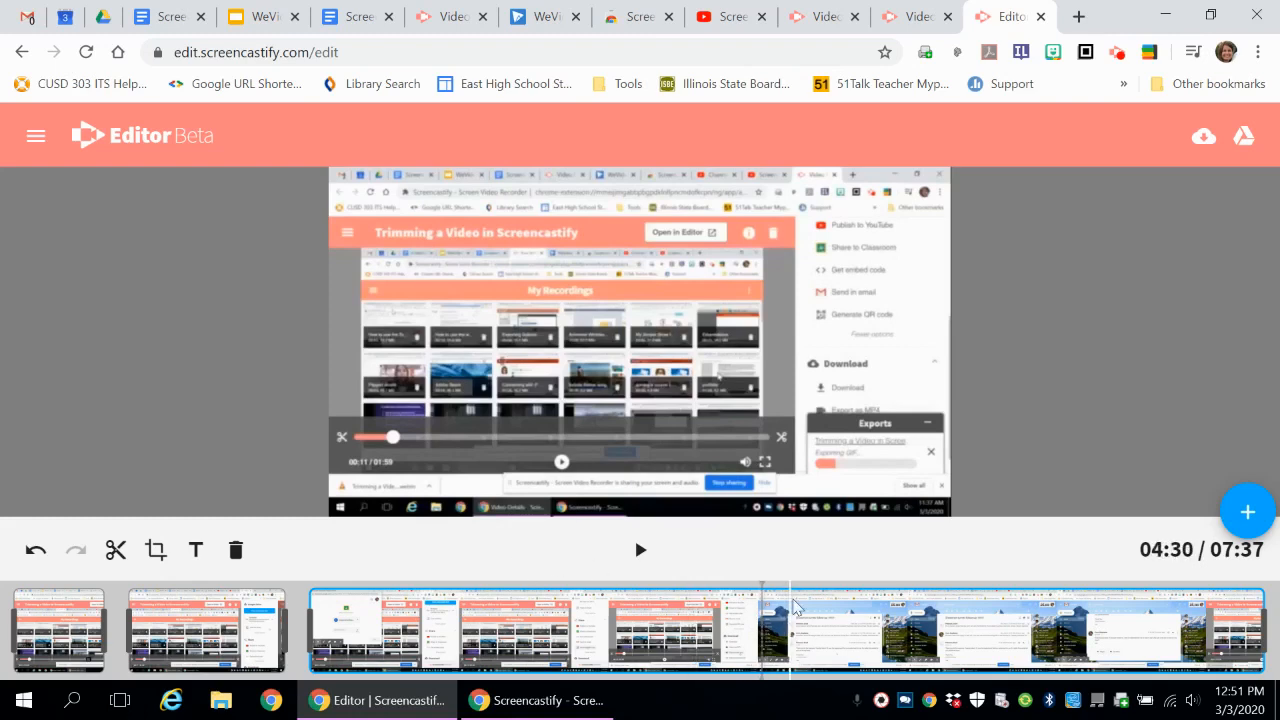
left_click(116, 550)
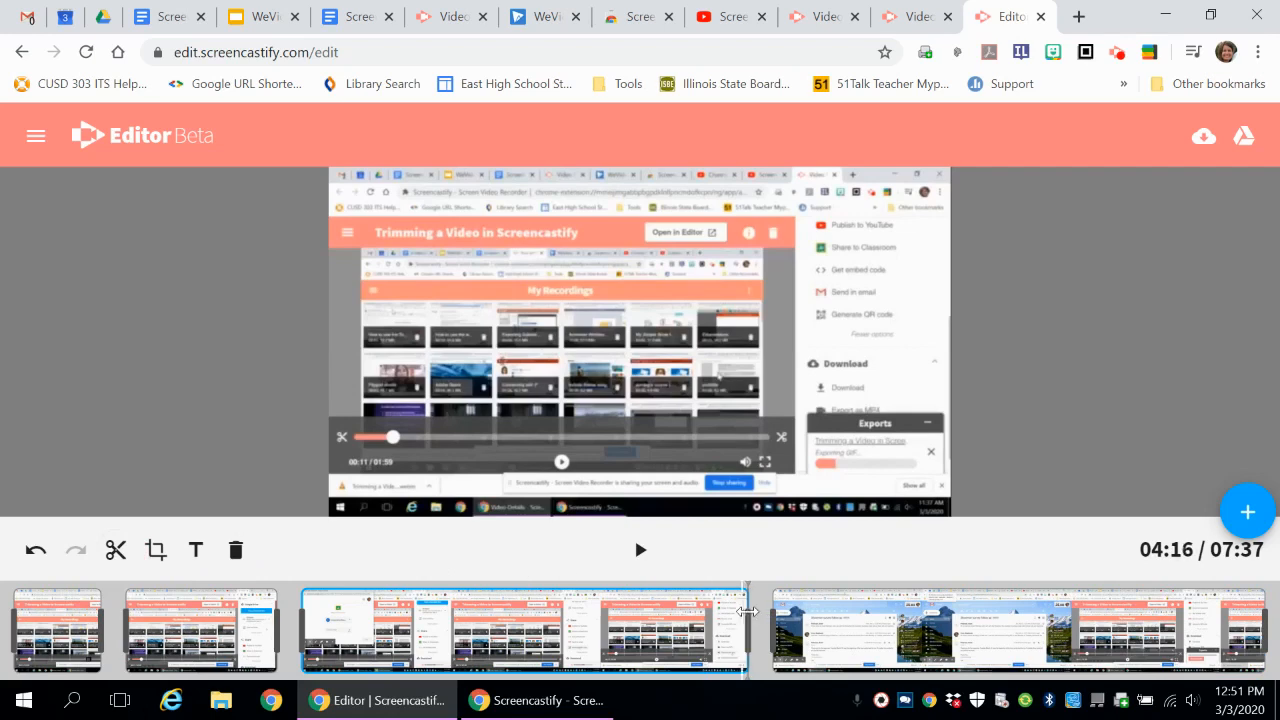
- Find the end of the unwanted Gmail and Calendar footage, split the last clip at 06:45 and delete the section between both cuts
left_click(641, 551)
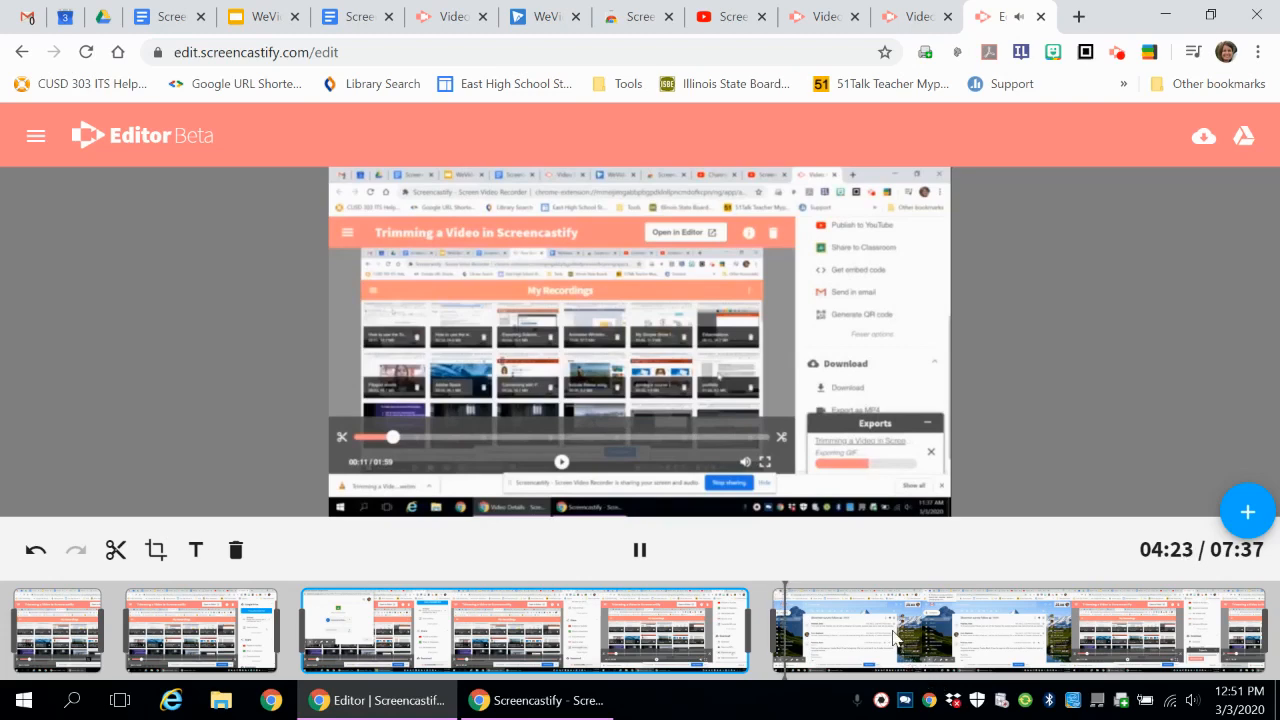
left_click(865, 617)
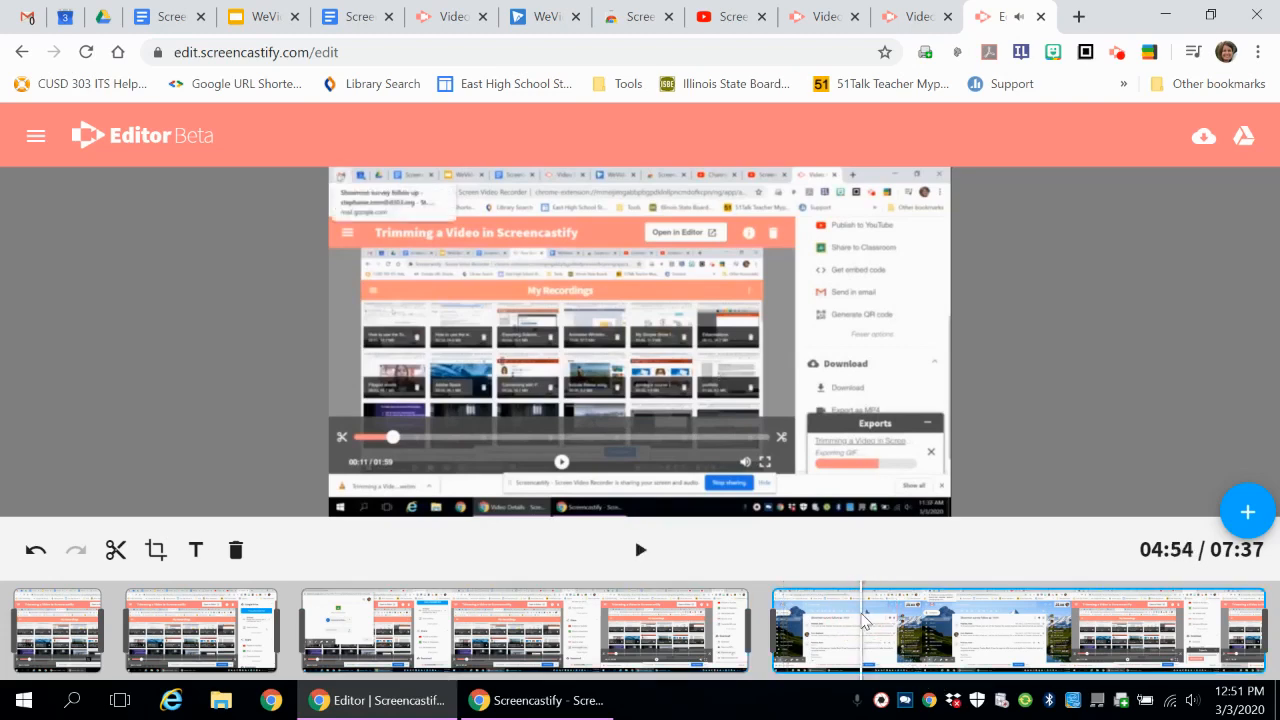
left_click(903, 621)
left_click(843, 626)
left_click(808, 640)
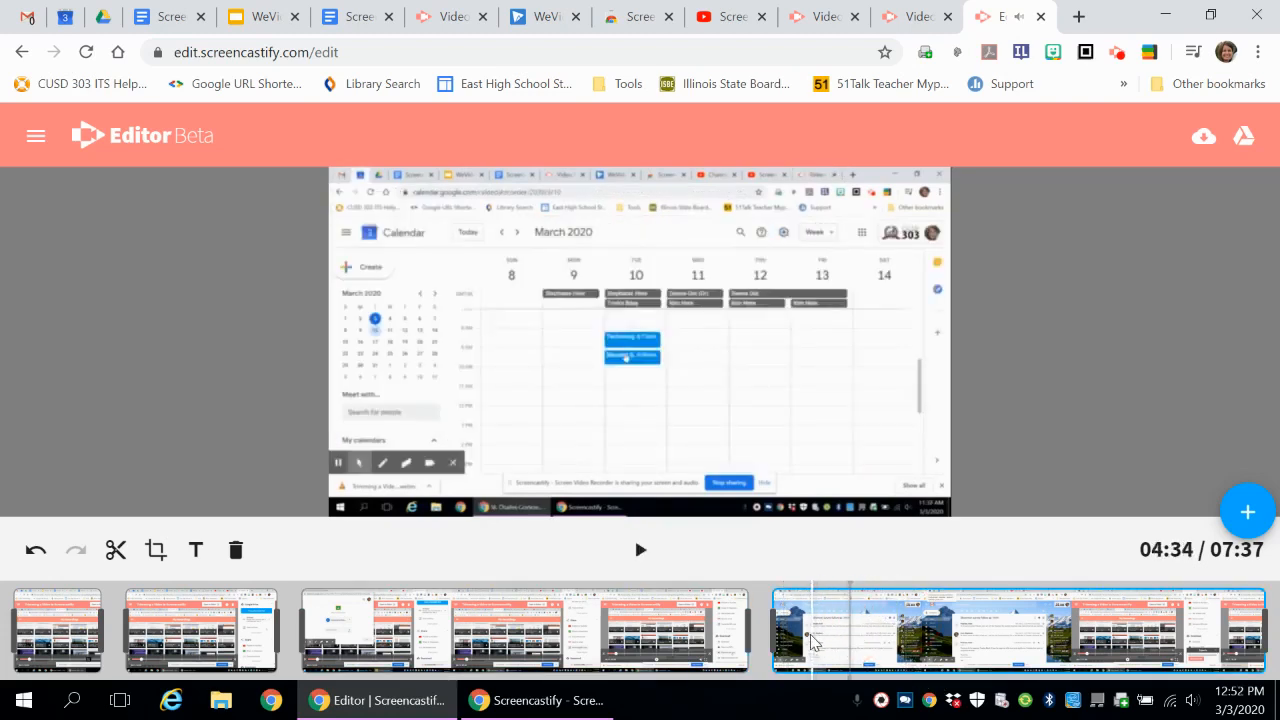
left_click(830, 637)
left_click(830, 637)
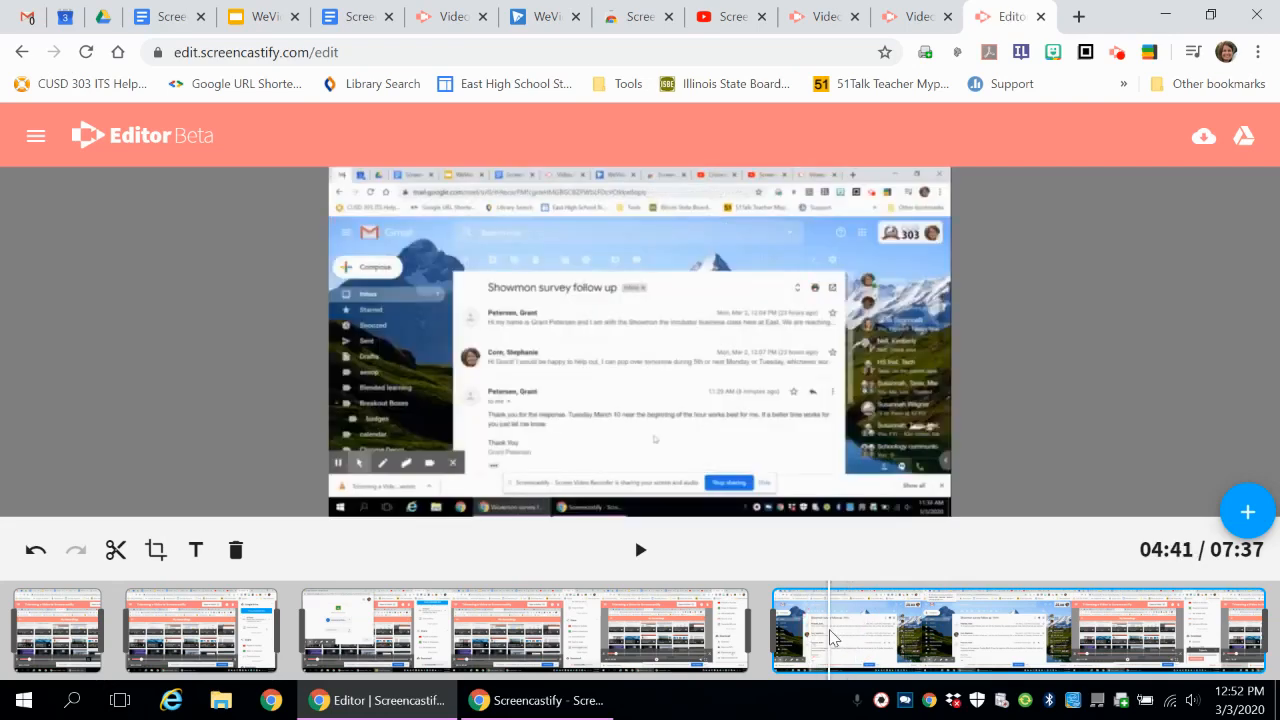
left_click(818, 631)
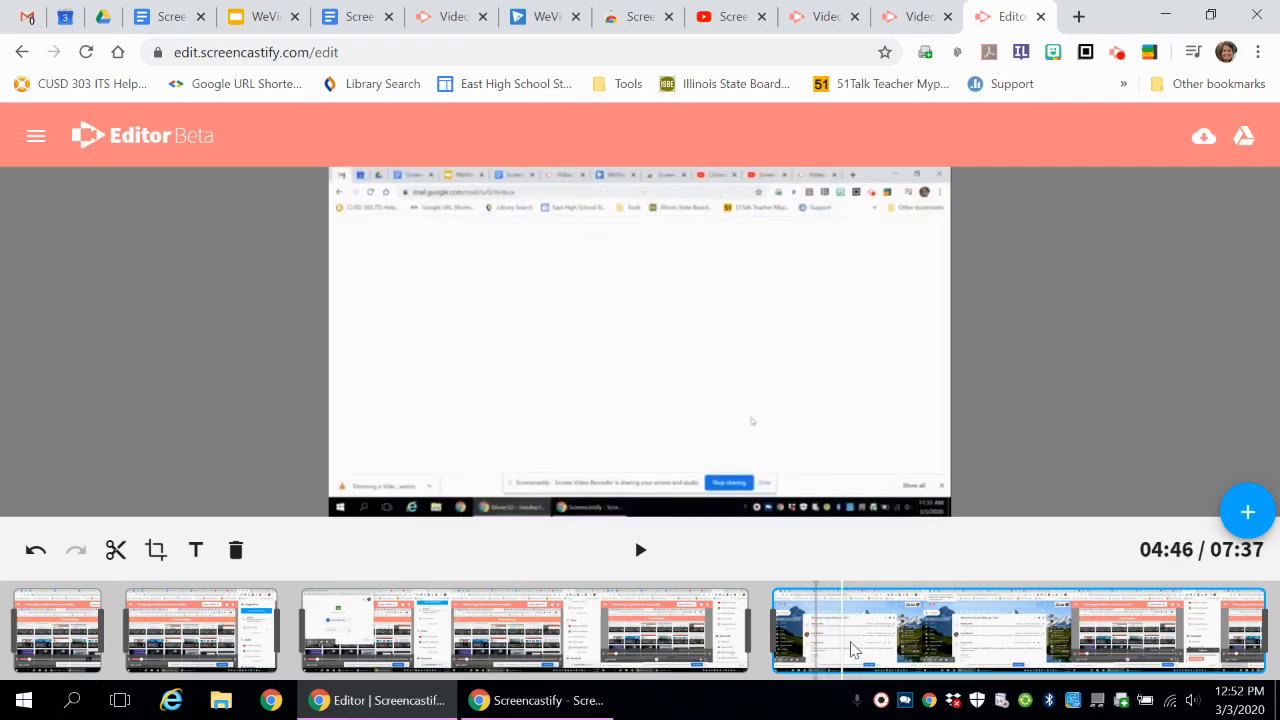
left_click(802, 636)
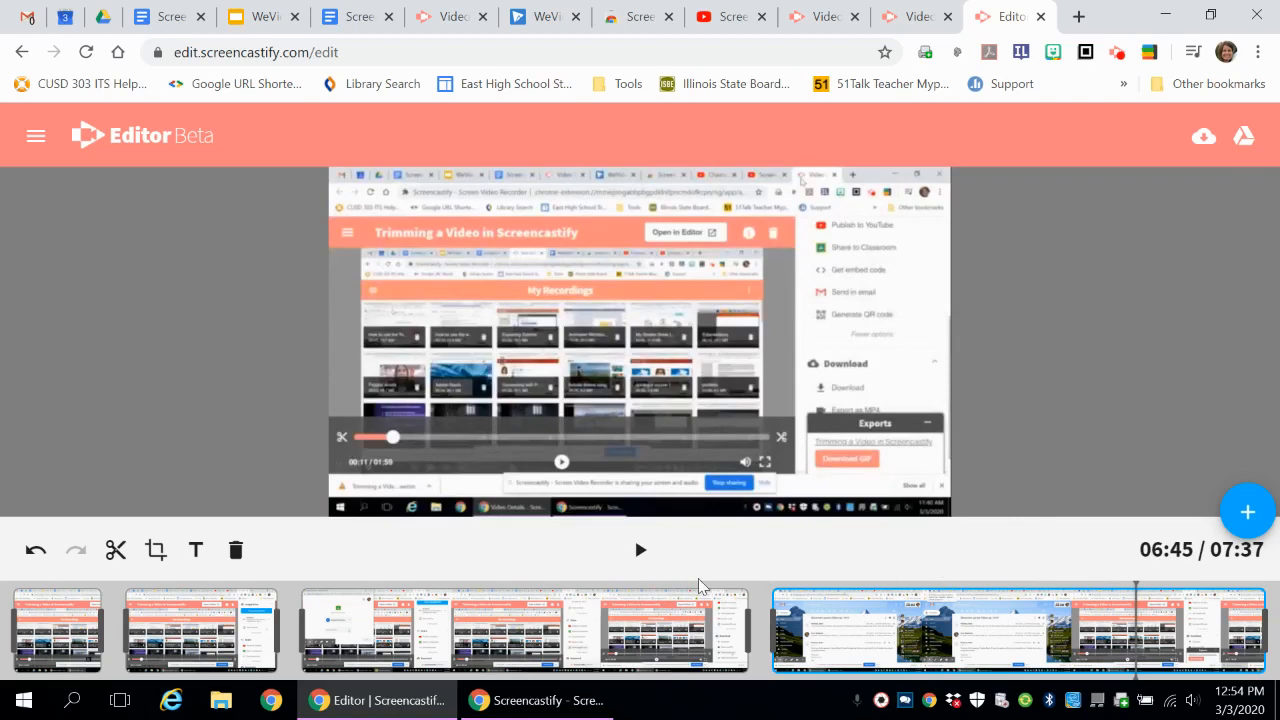
left_click(116, 549)
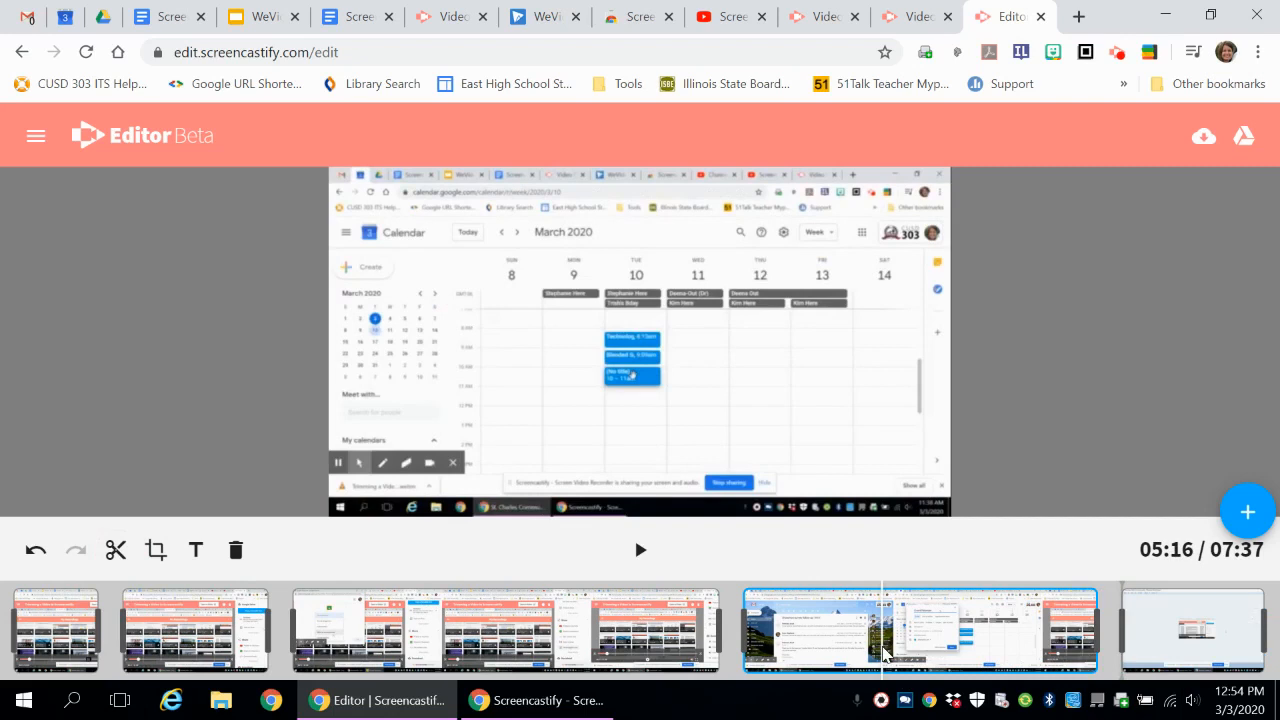
key("Delete")
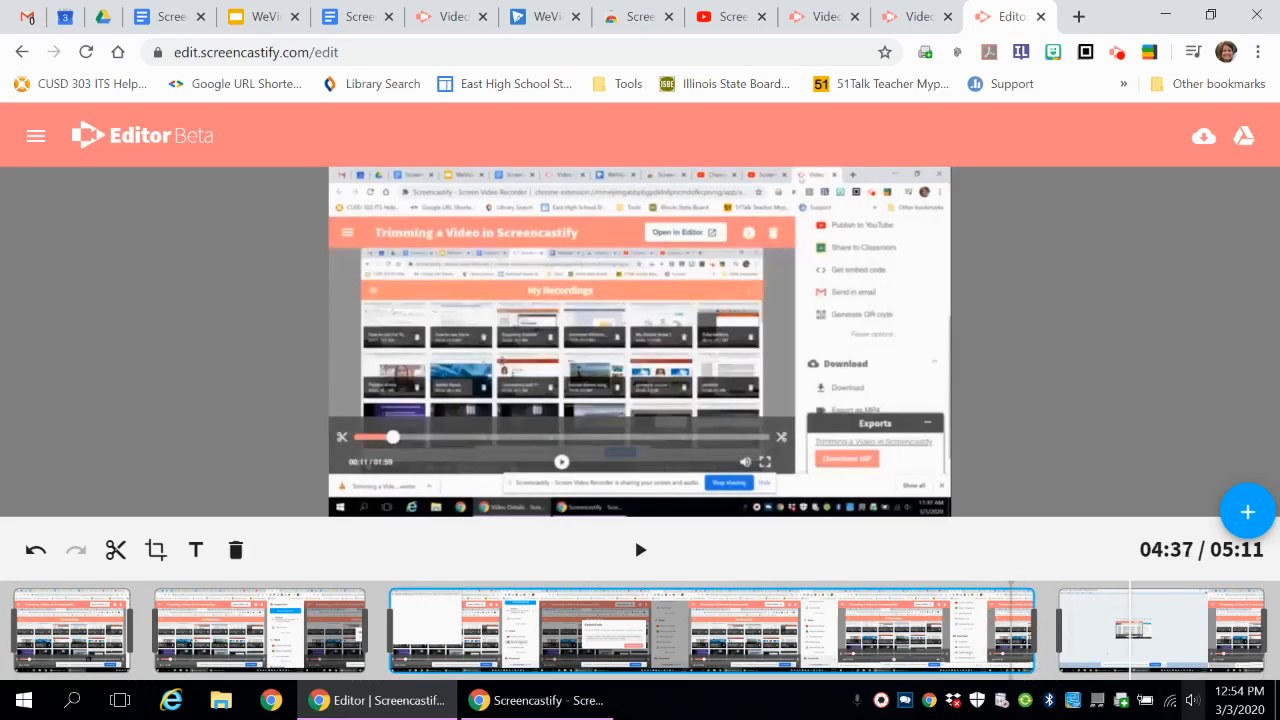
- Play back the footage in the last clip from 04:24 to check for more parts to remove
left_click(1020, 662)
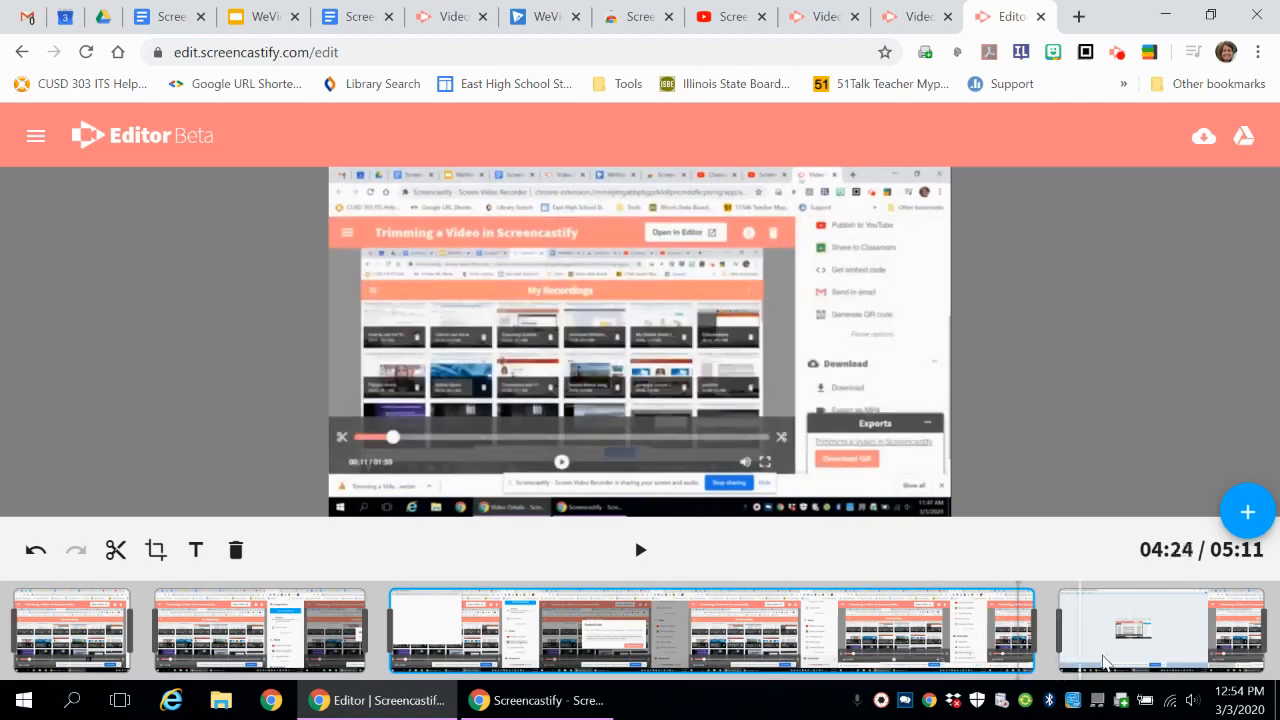
left_click(640, 551)
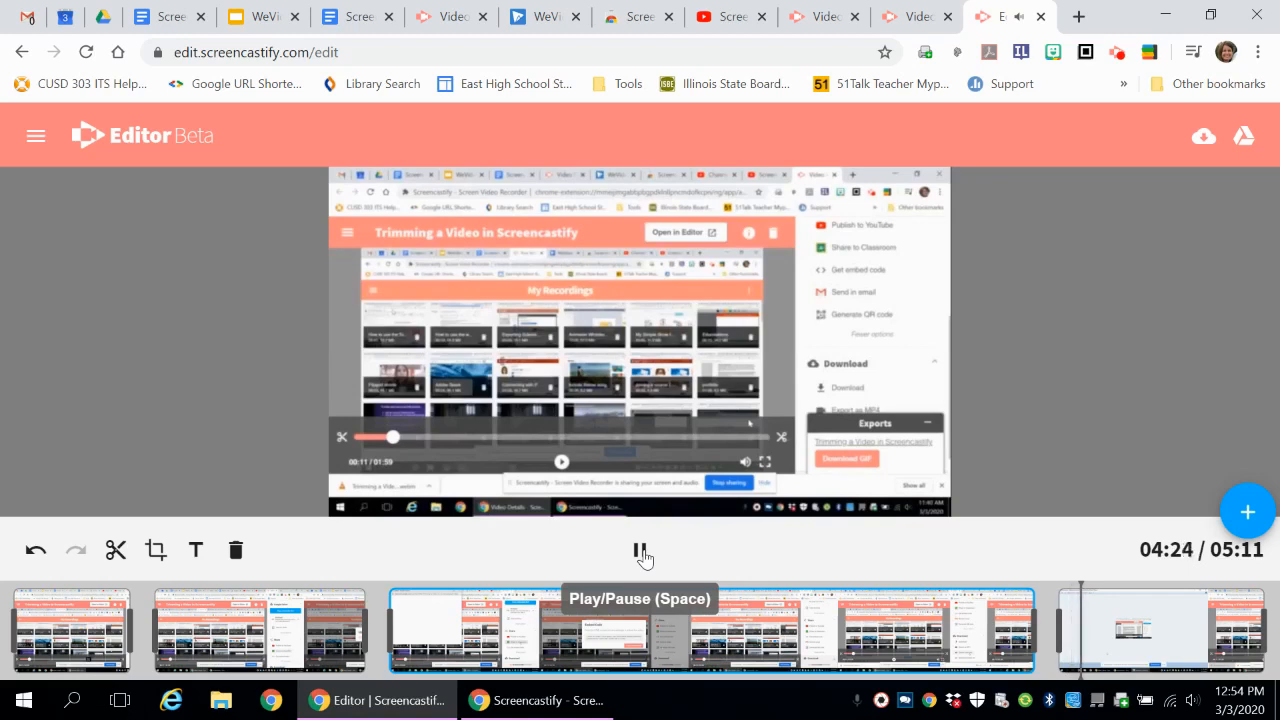
left_click(641, 552)
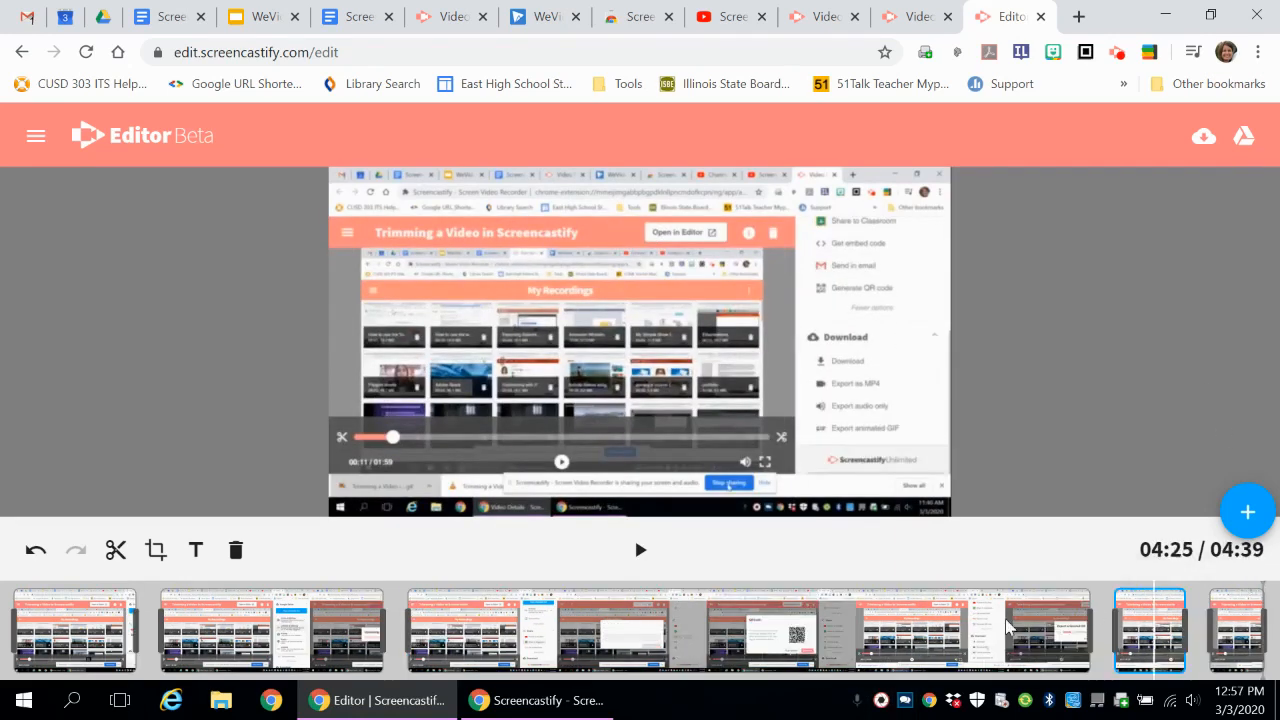
- Crop the final clip to the embedded My Recordings video area, leaving out the surrounding browser window and sharing options
left_click(651, 630)
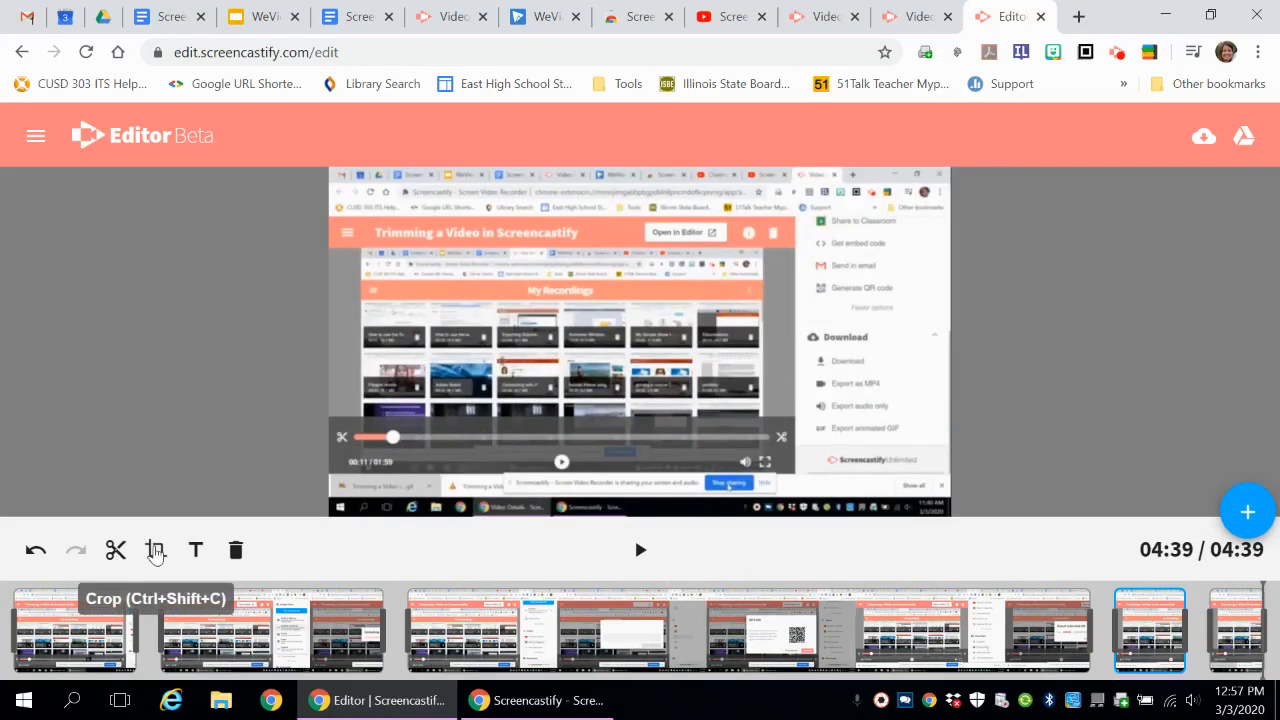
left_click(155, 550)
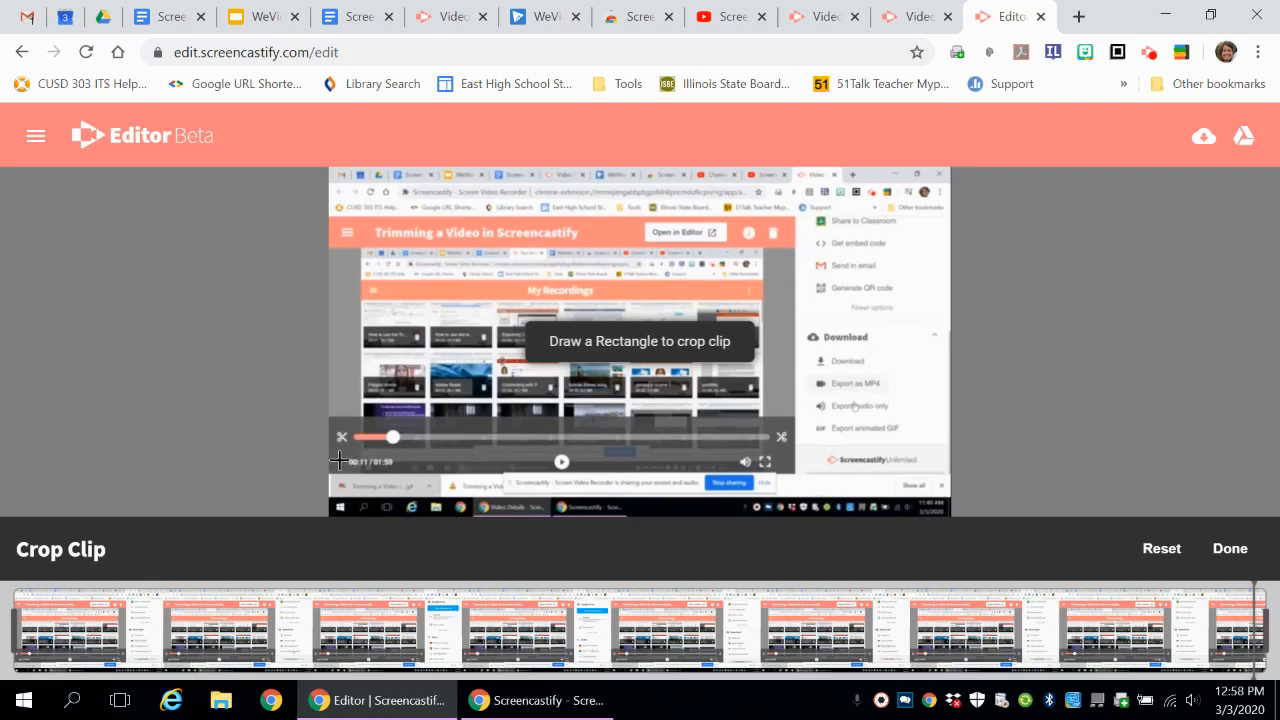
mouse_move(355, 247)
left_mouse_down()
mouse_move(430, 325)
mouse_move(666, 457)
mouse_move(772, 466)
left_mouse_up()
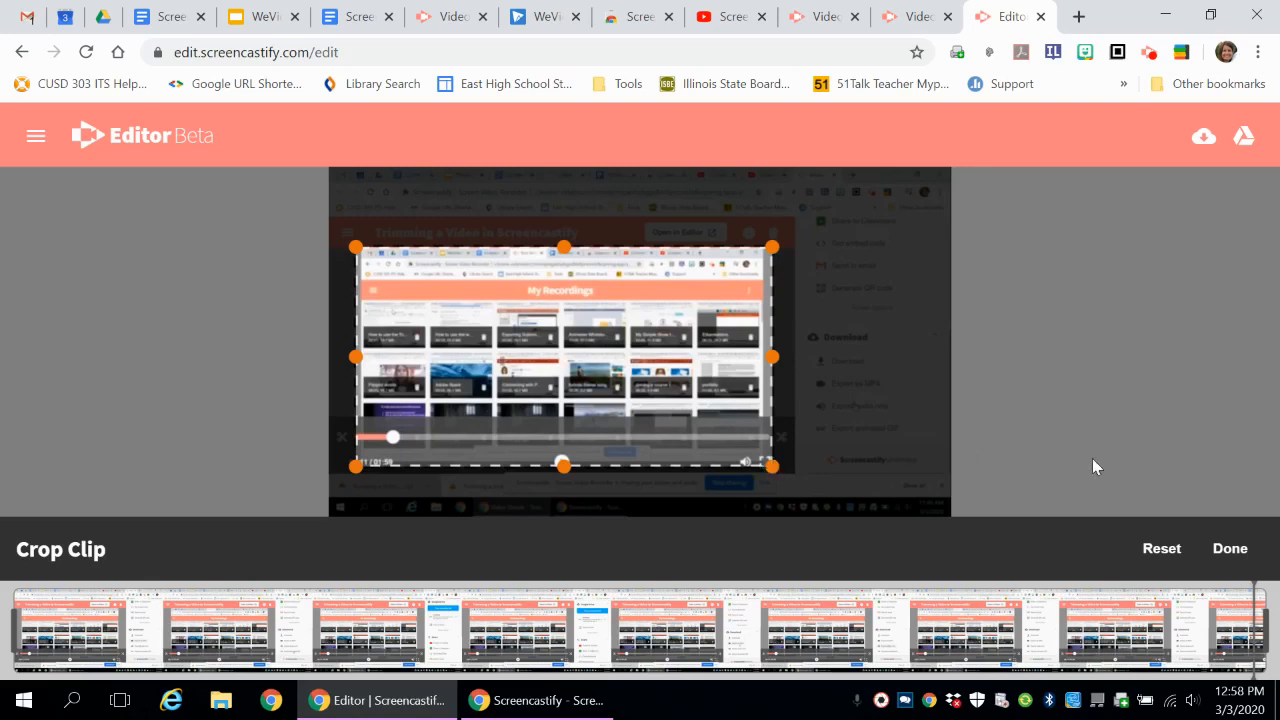
left_click(1231, 550)
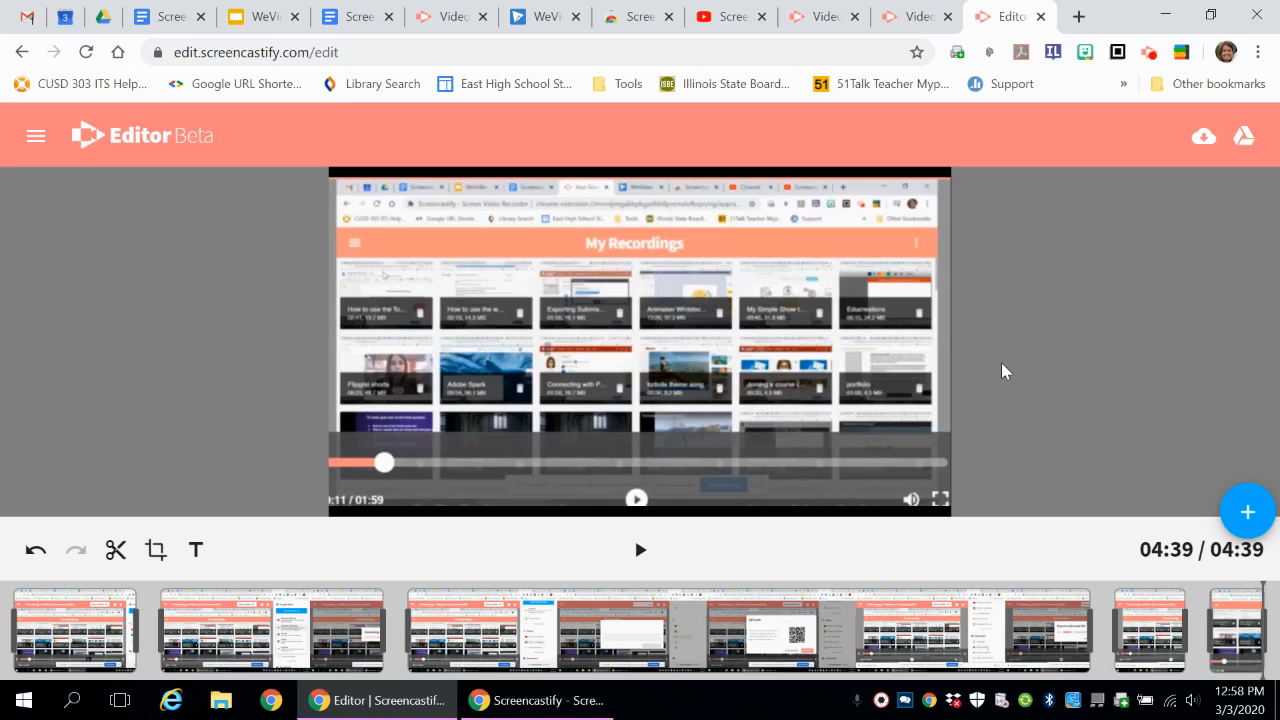
- Add the text "This is how to use the Screencastify Editor" over the final clip and reopen it for editing
left_click(195, 552)
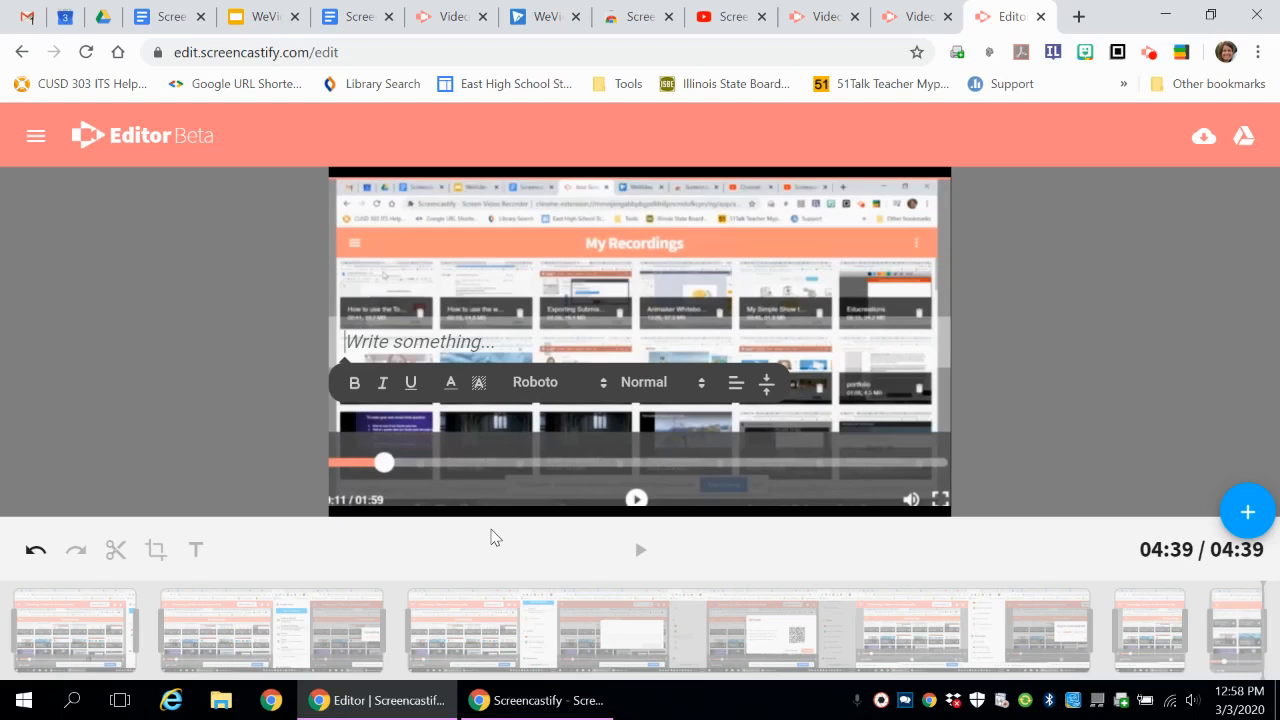
type("This is how to")
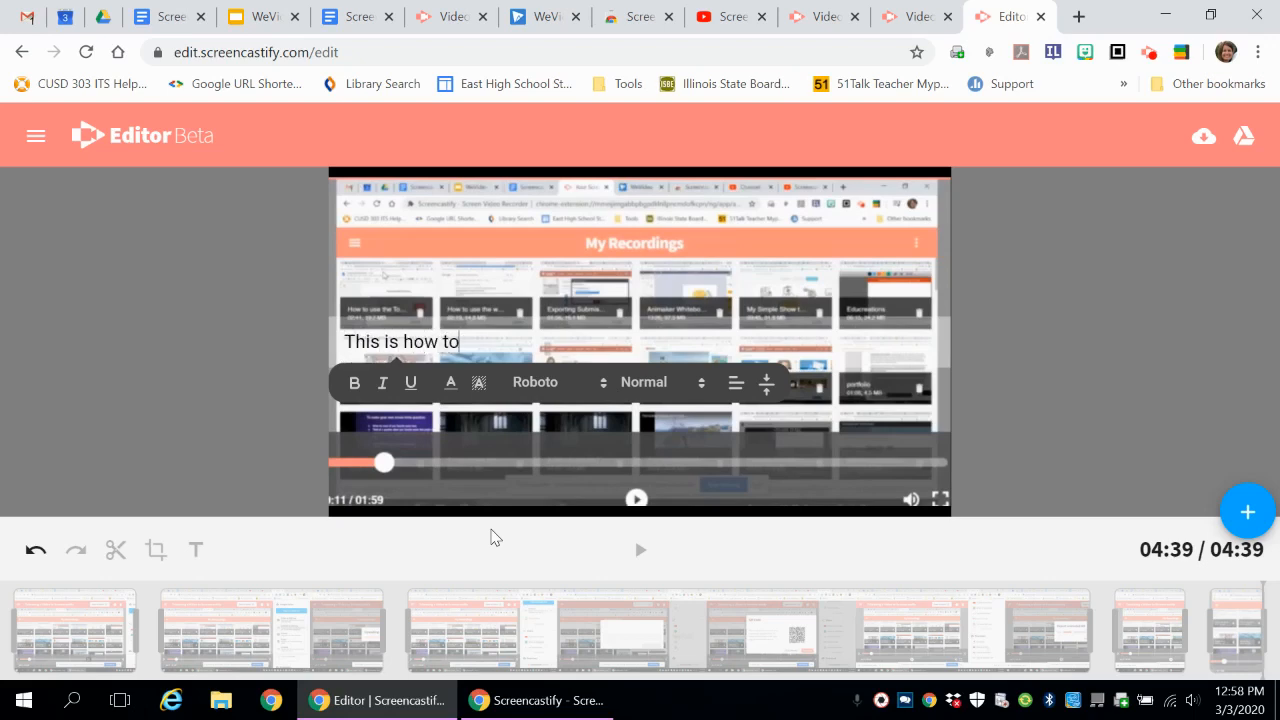
type(" use the Screenca")
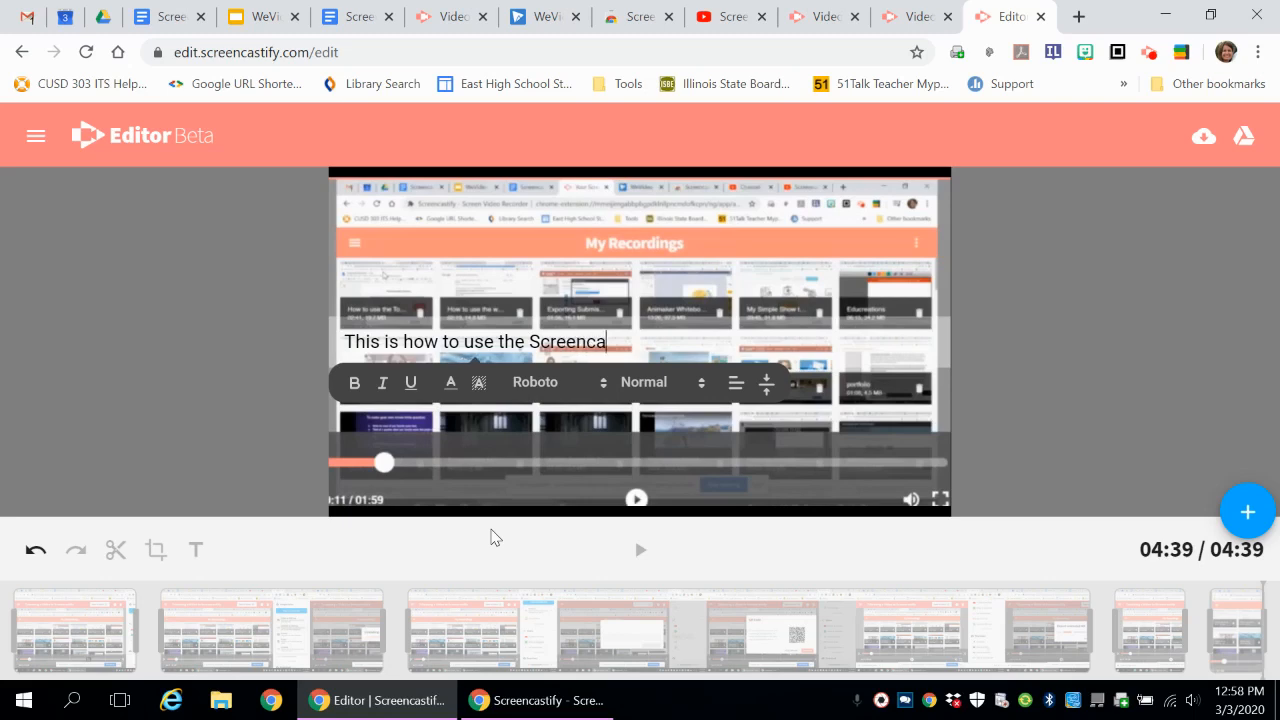
type("stify Edirot")
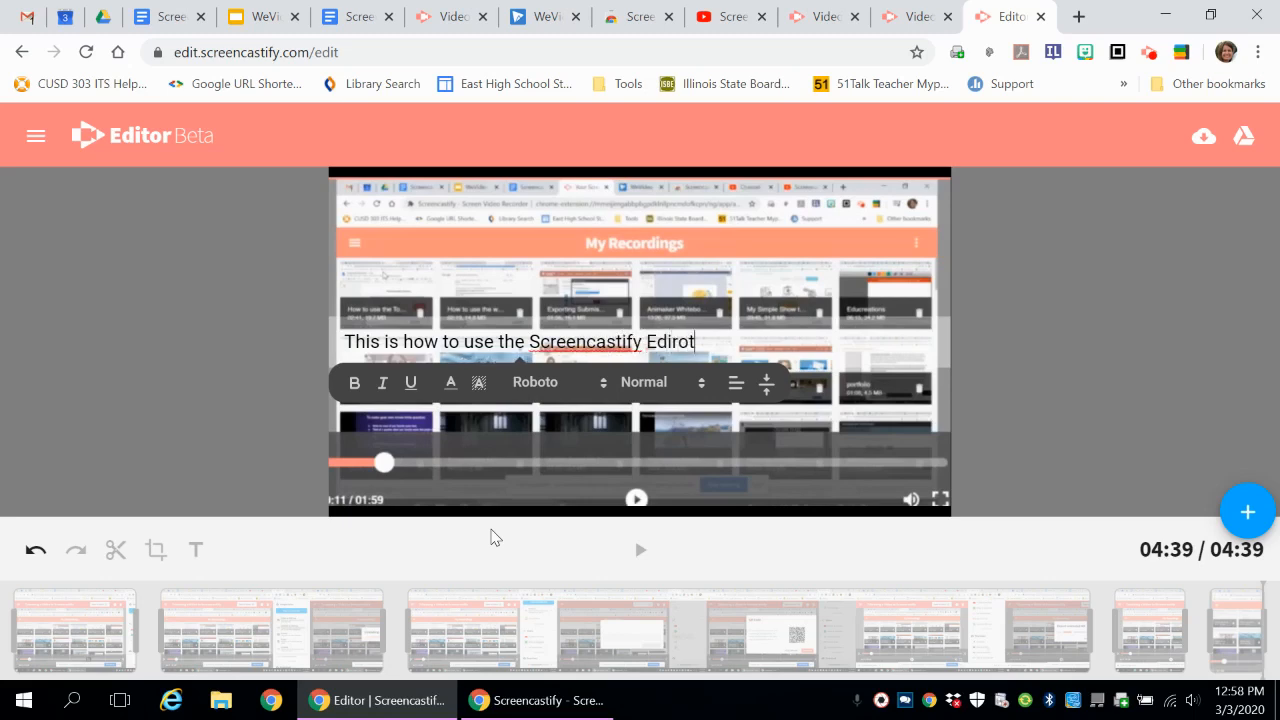
key("BackSpace")
type("to")
left_click(962, 403)
left_click(665, 342)
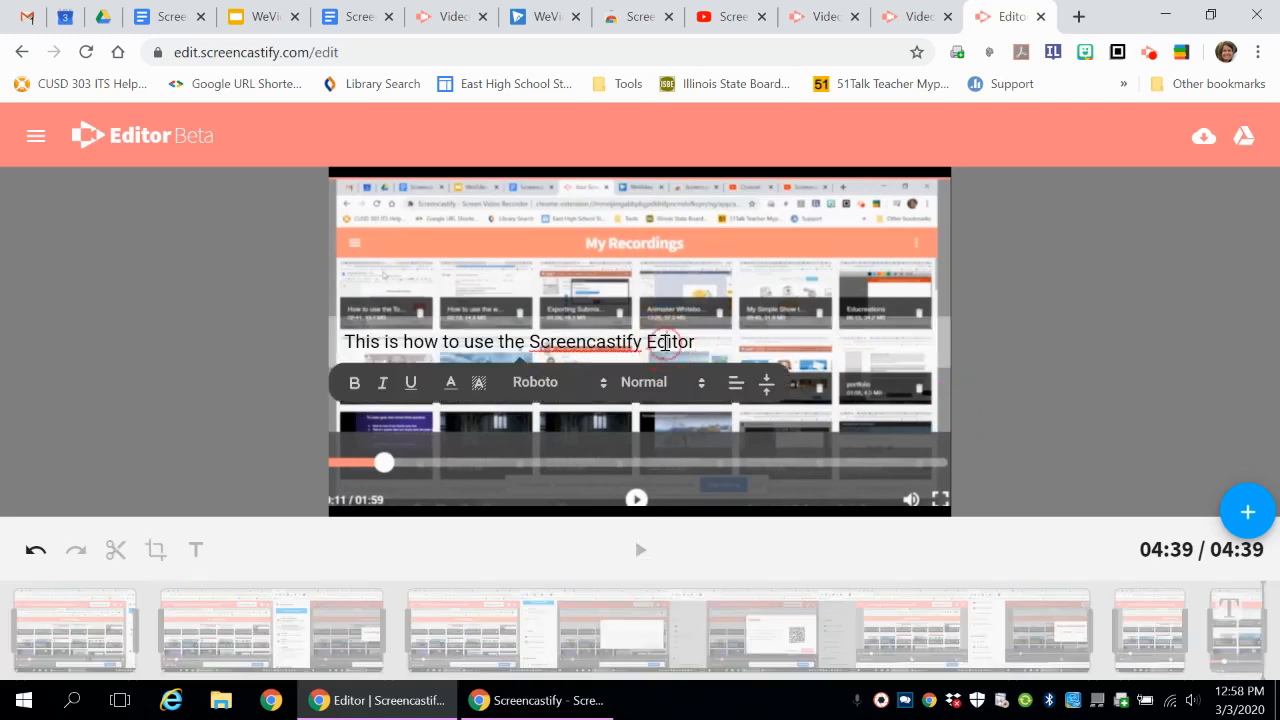